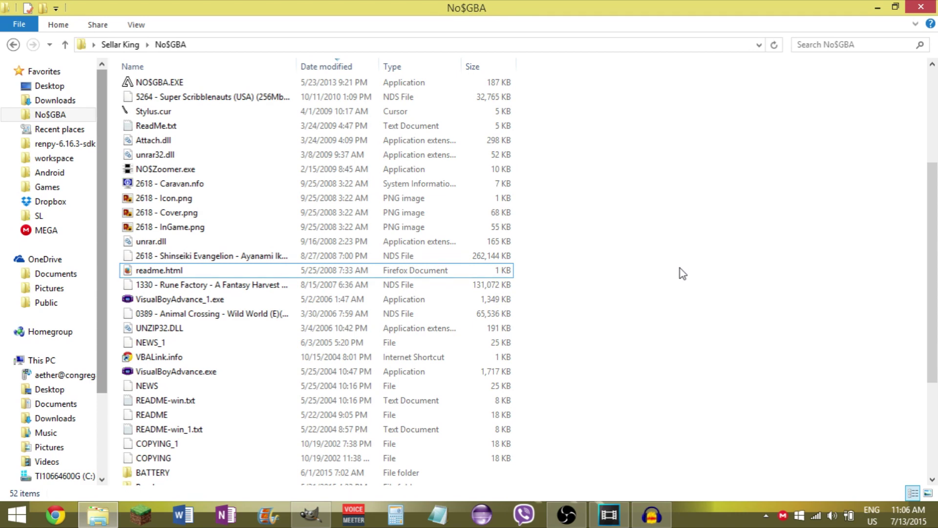
# Locate the emulator programs VisualBoyAdvance.exe and NO$GBA.EXE in the No$GBA folder
pyautogui.scroll(4, 674, 314)
pyautogui.scroll(-1, 685, 292)
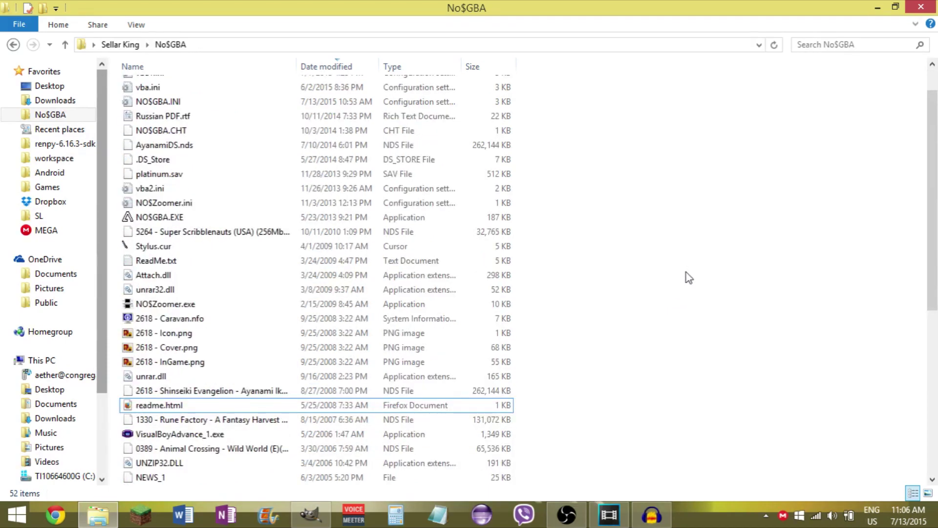
pyautogui.scroll(-1, 677, 288)
pyautogui.scroll(-2, 668, 296)
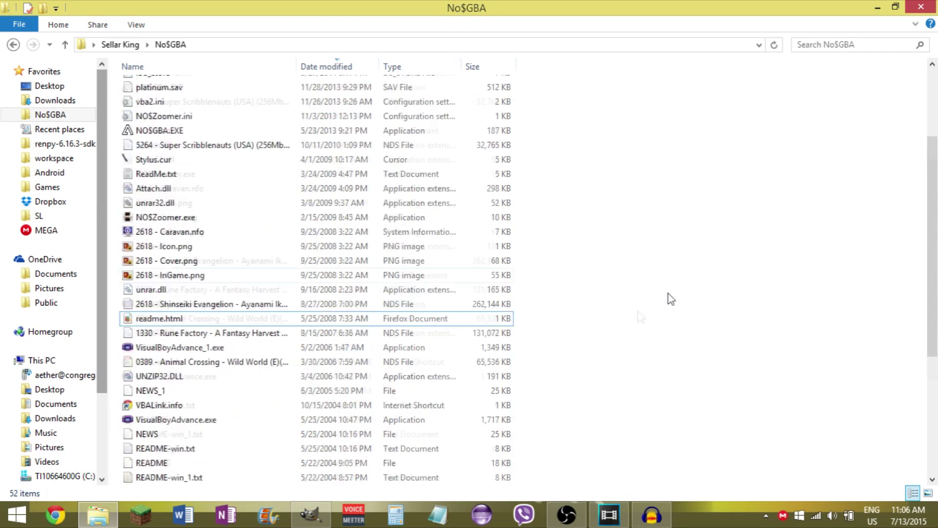
pyautogui.click(215, 377)
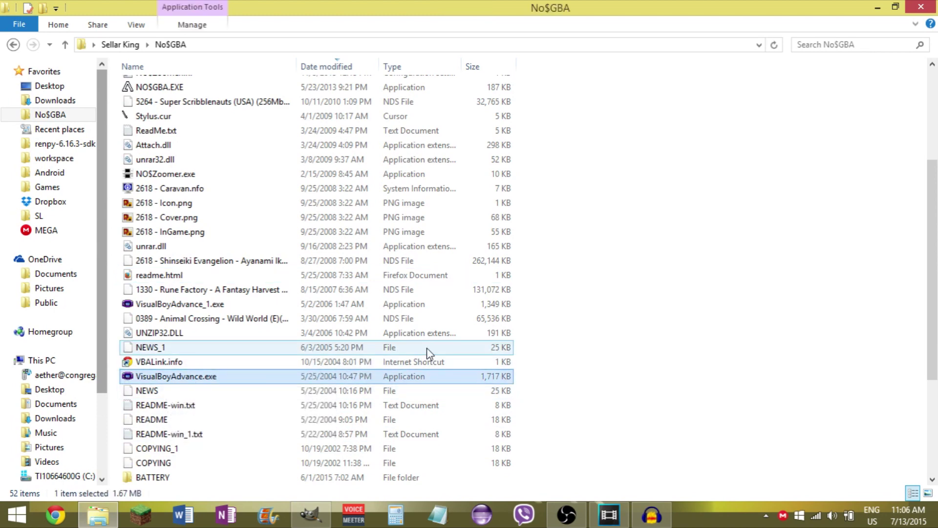
pyautogui.scroll(2, 426, 348)
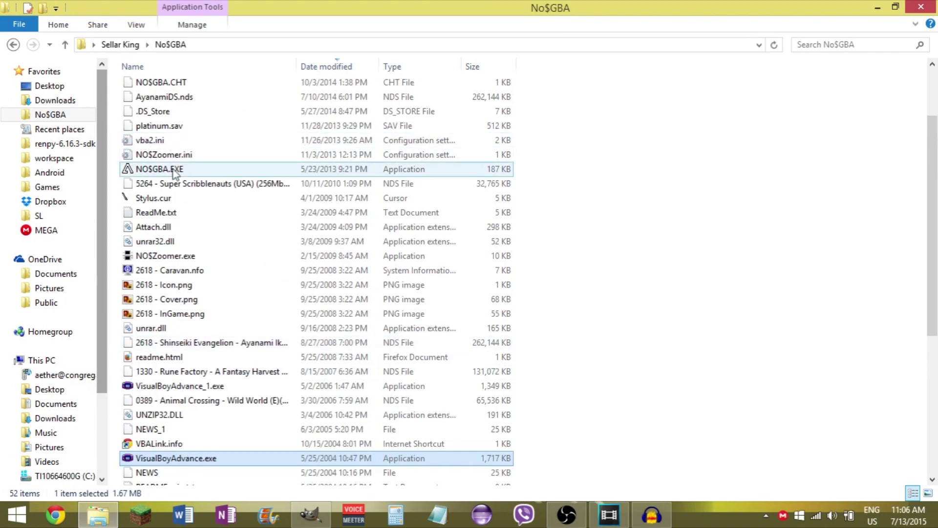
pyautogui.click(186, 170)
# Open the DESMUME folder to view the DeSmuME emulator files and return to the No$GBA folder
pyautogui.scroll(-6, 188, 187)
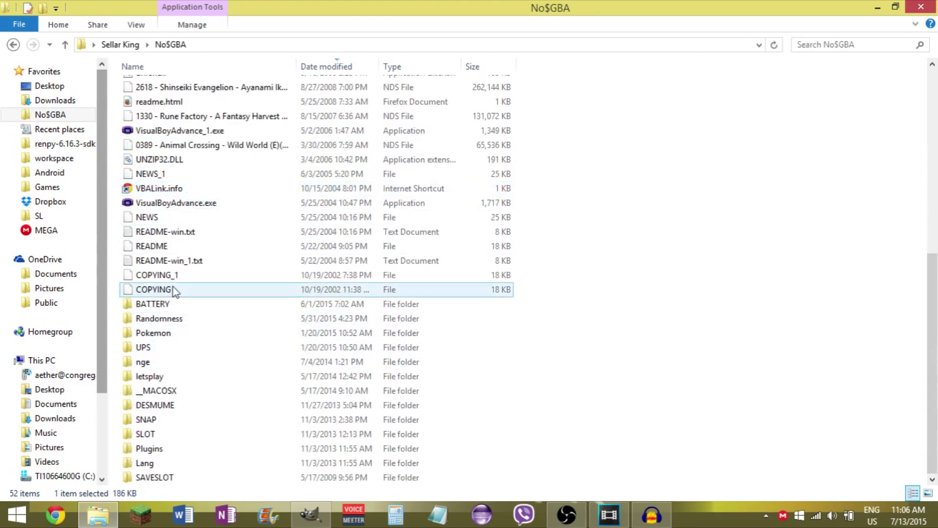
pyautogui.doubleClick(187, 406)
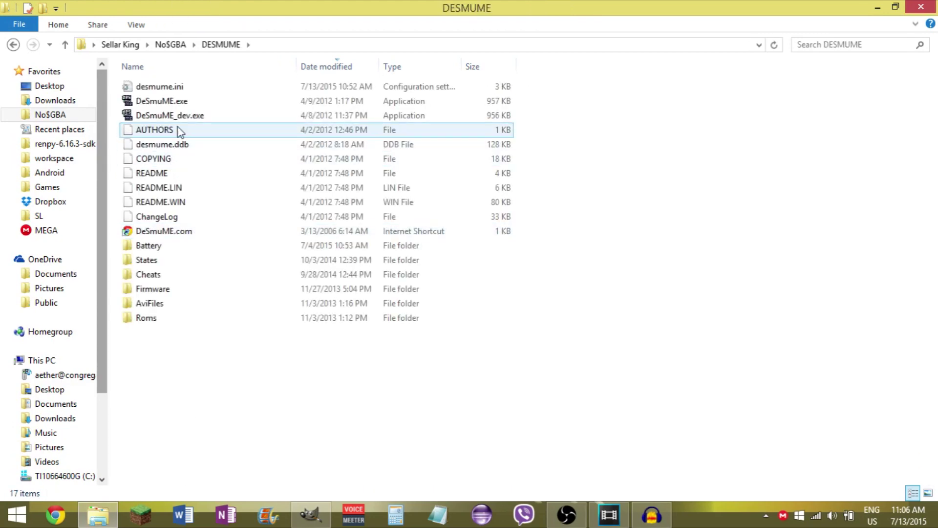
pyautogui.click(176, 46)
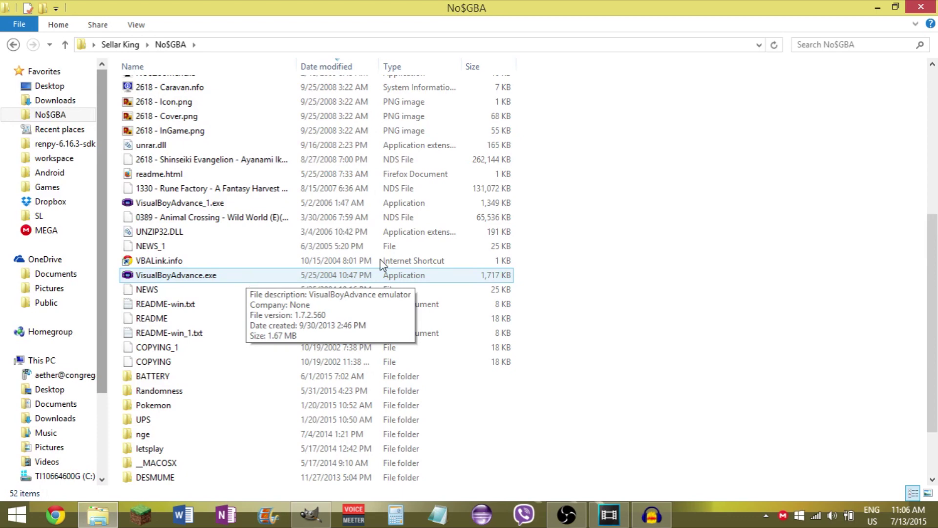
# Find NO$GBA.EXE in the No$GBA folder's file list and examine its entry
pyautogui.scroll(6, 762, 289)
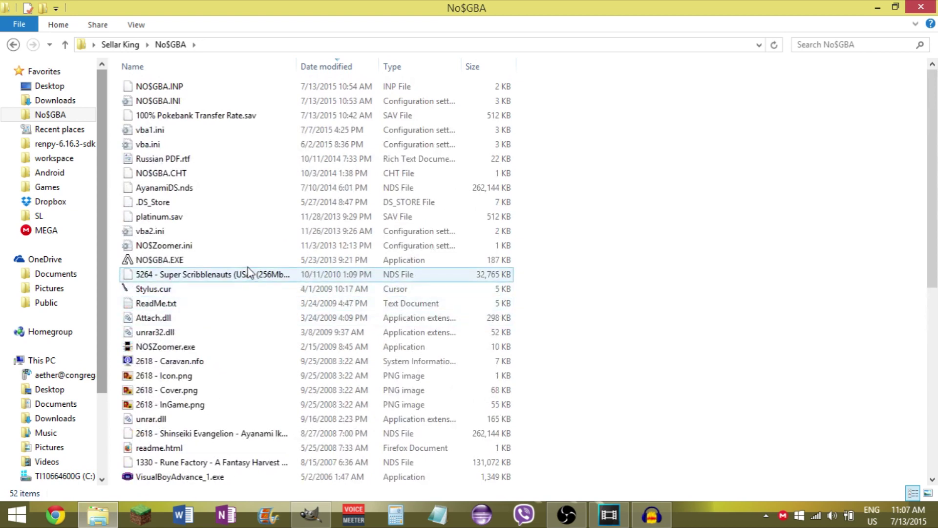
pyautogui.scroll(-6, 615, 349)
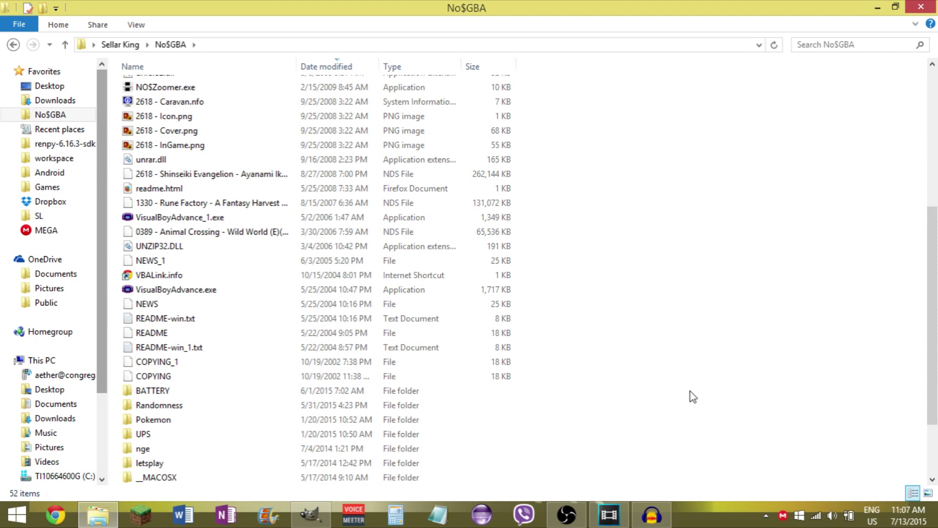
pyautogui.scroll(4, 689, 389)
pyautogui.click(271, 171)
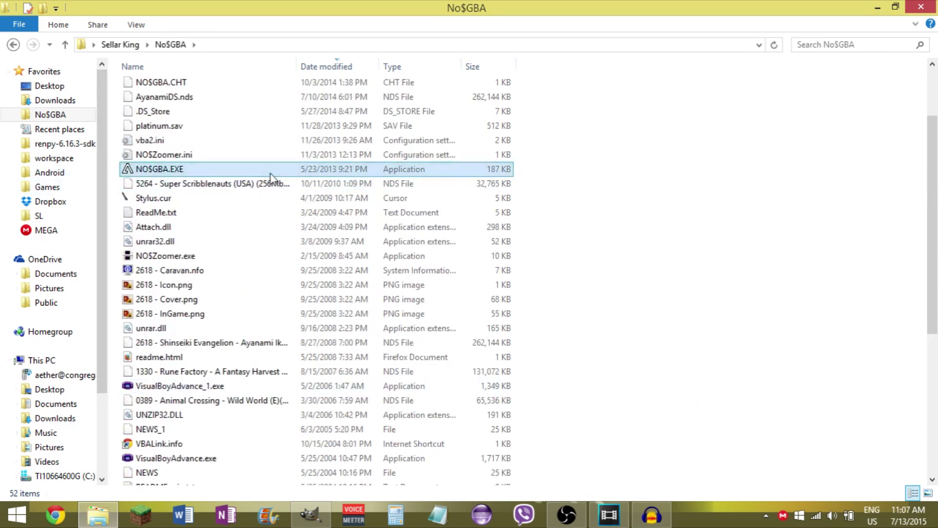
pyautogui.click(559, 163)
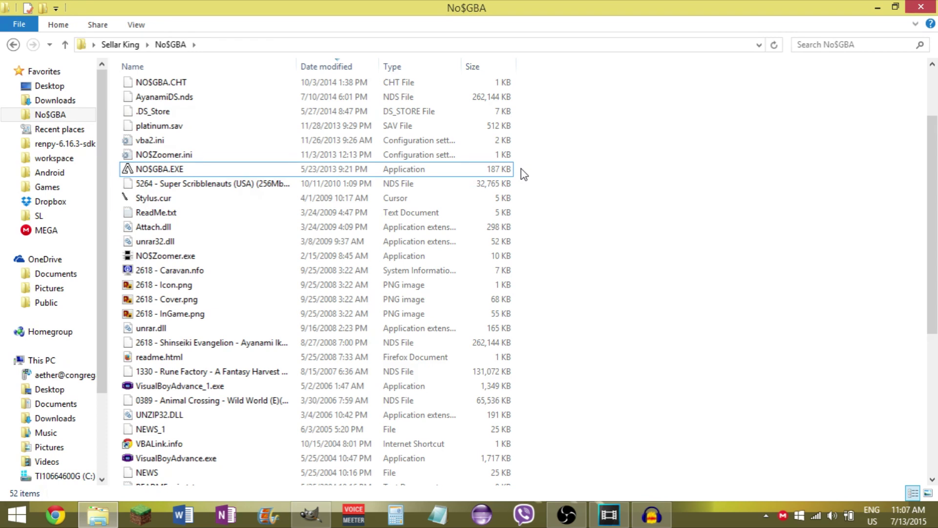
pyautogui.click(251, 174)
pyautogui.click(549, 172)
pyautogui.click(510, 171)
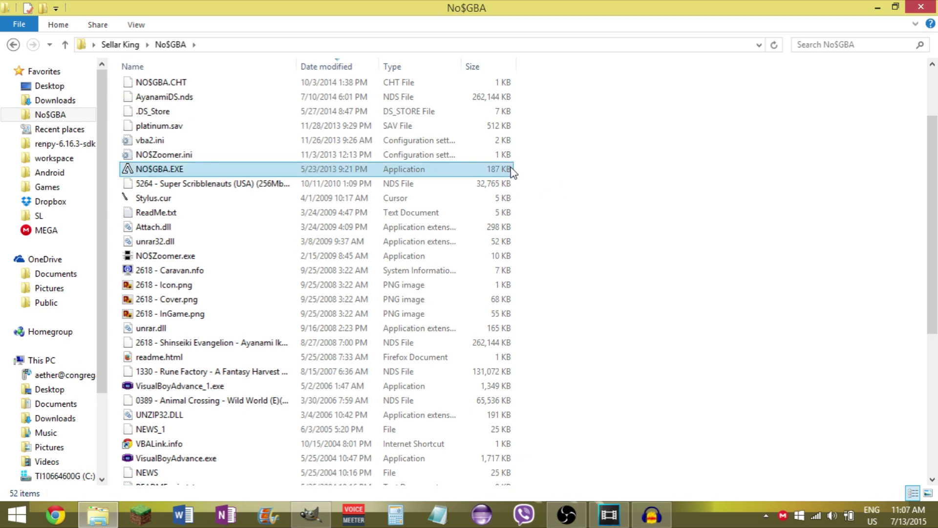
pyautogui.click(526, 193)
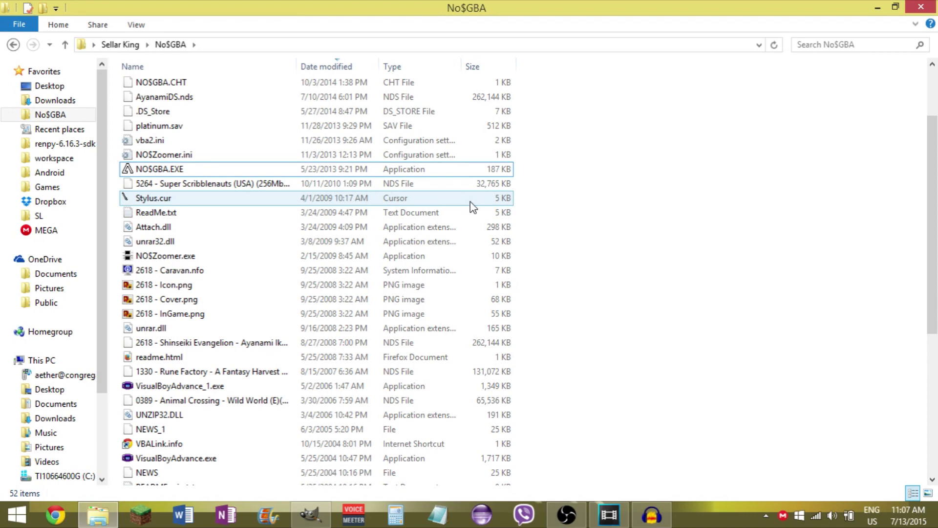
# Open the Clean folder inside the Pokemon folder
pyautogui.scroll(-3, 539, 320)
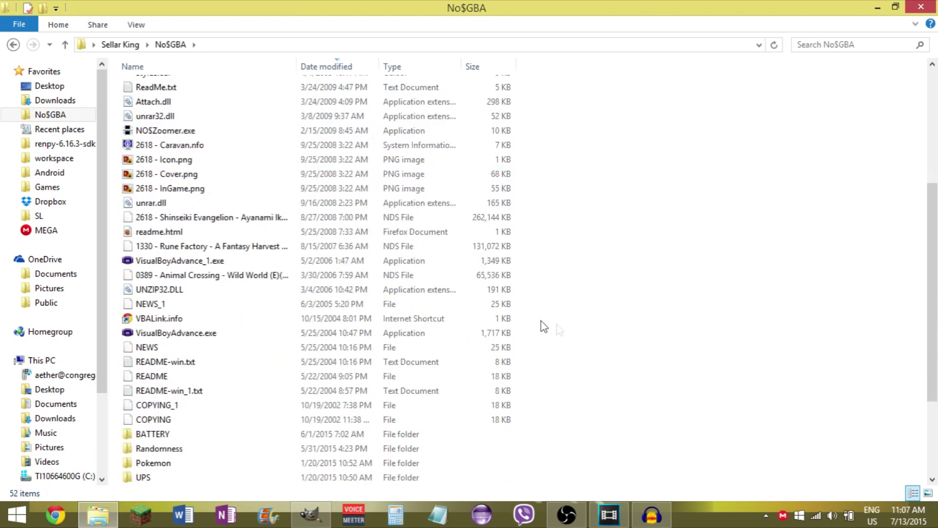
pyautogui.scroll(-3, 574, 323)
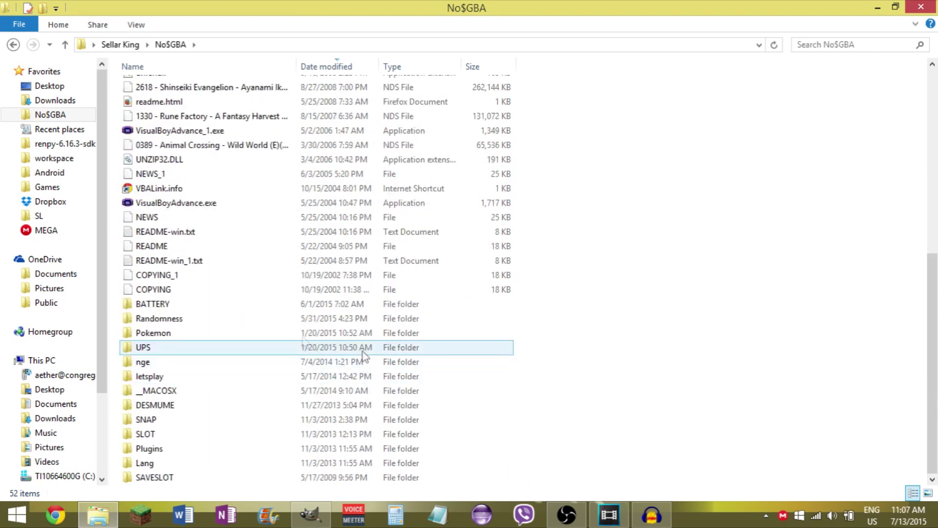
pyautogui.doubleClick(153, 333)
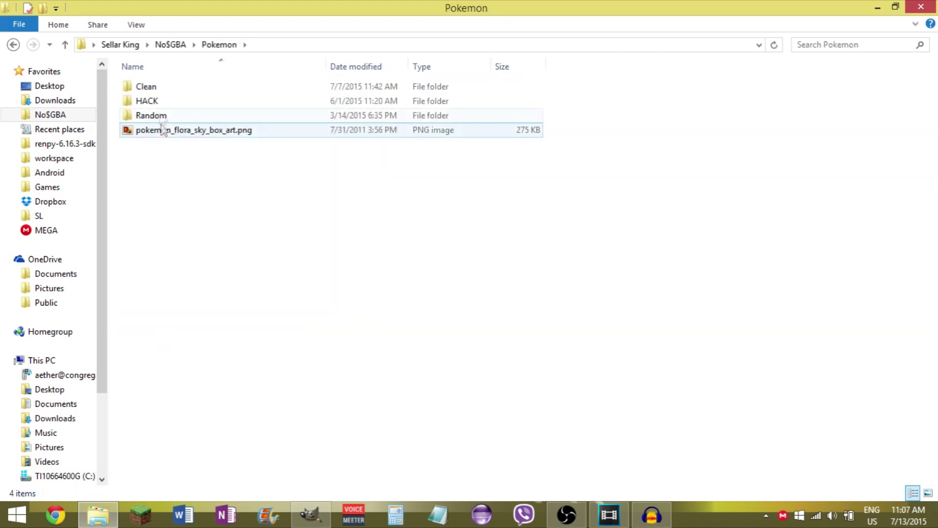
pyautogui.doubleClick(164, 90)
# Look through the Pokemon .gba and .gbc ROM files and return to the No$GBA folder
pyautogui.click(248, 116)
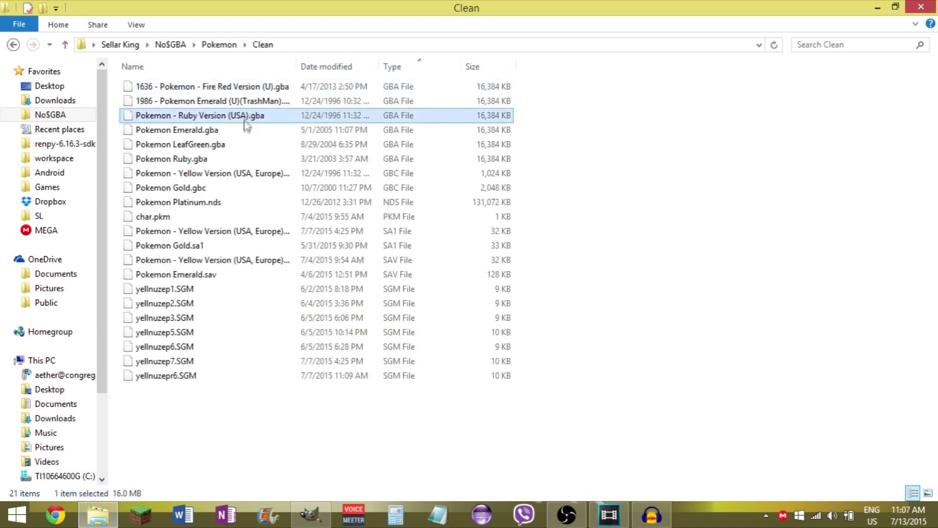
pyautogui.click(241, 131)
pyautogui.click(237, 145)
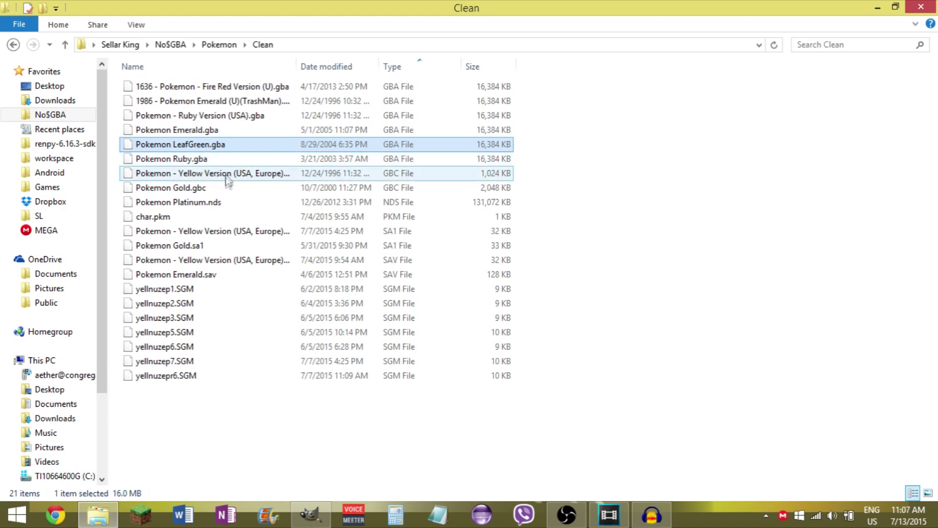
pyautogui.click(224, 175)
pyautogui.click(225, 190)
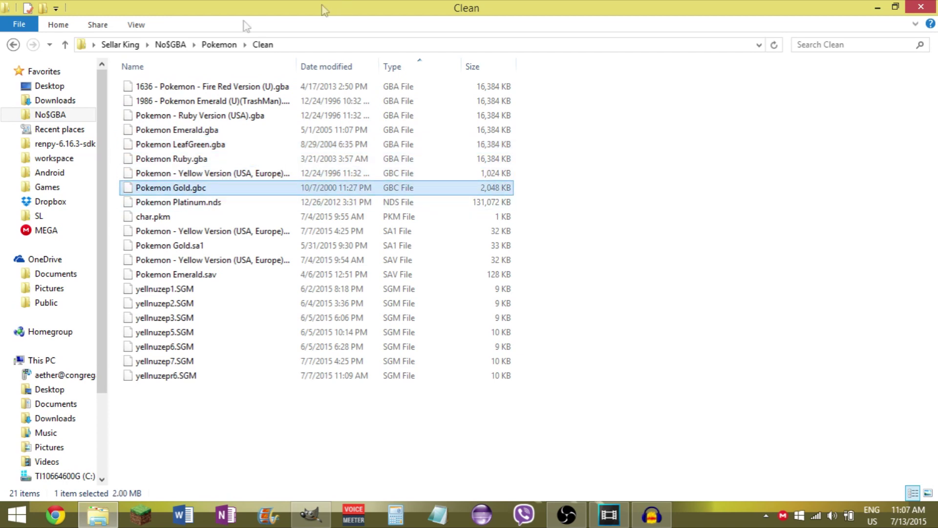
pyautogui.click(219, 45)
pyautogui.click(170, 44)
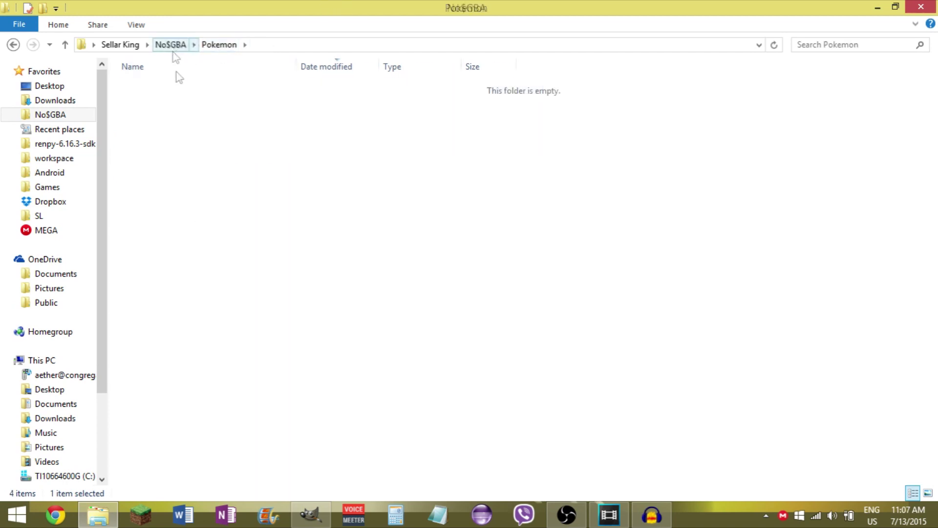
# Launch VisualBoyAdvance.exe and load the ROM "Pokemon - Ruby Version (USA).gba"
pyautogui.doubleClick(213, 347)
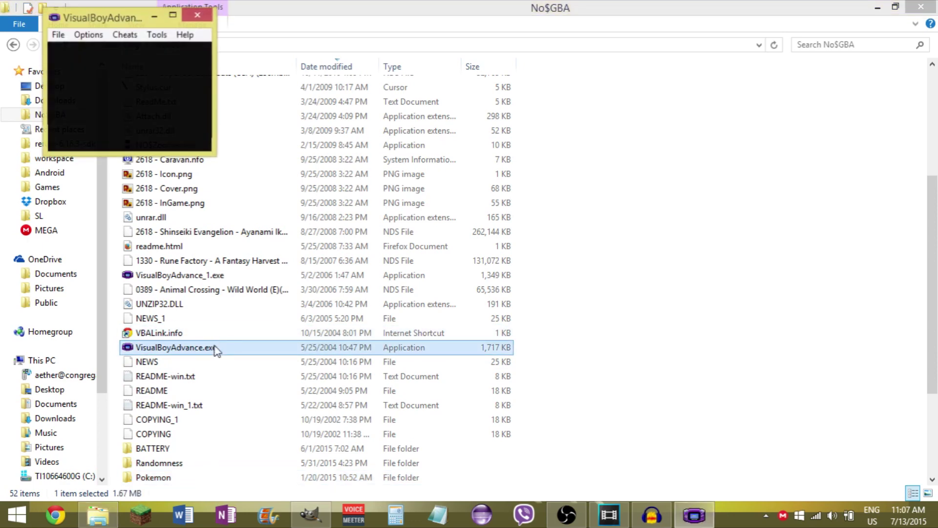
pyautogui.click(57, 35)
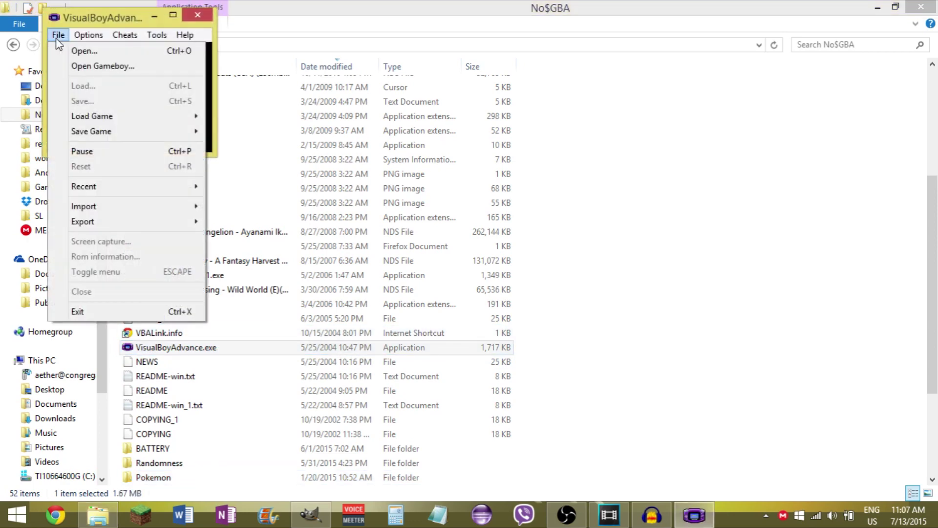
pyautogui.click(80, 51)
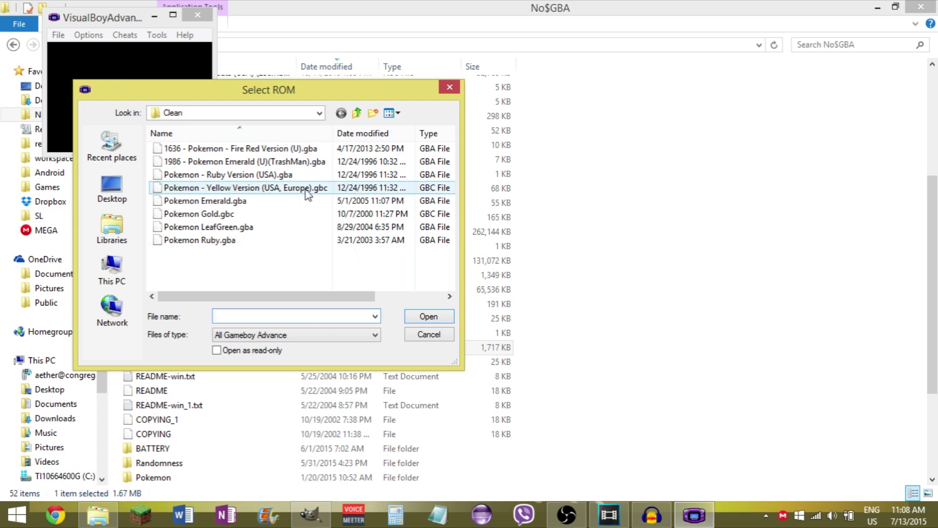
pyautogui.doubleClick(305, 174)
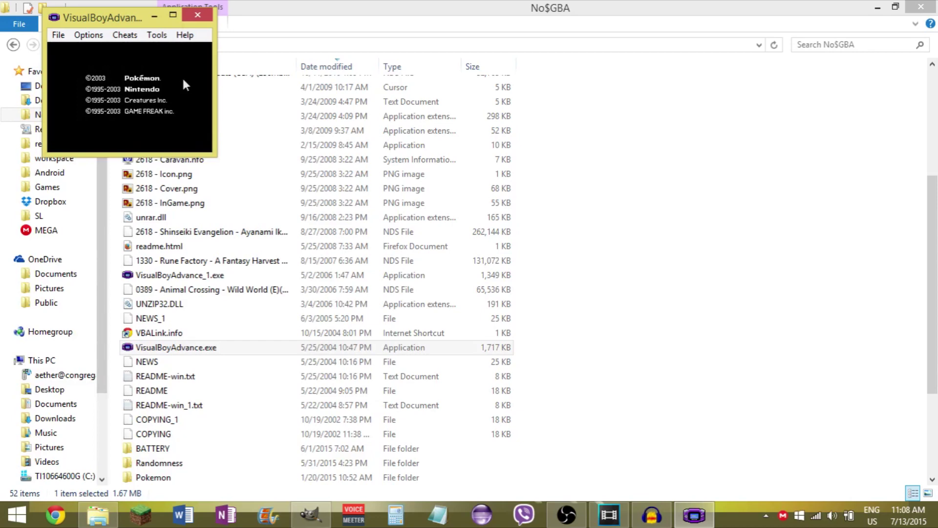
# Enlarge the running VisualBoyAdvance window to preview the game and close the emulator
pyautogui.moveTo(216, 155); pyautogui.dragTo(582, 453)
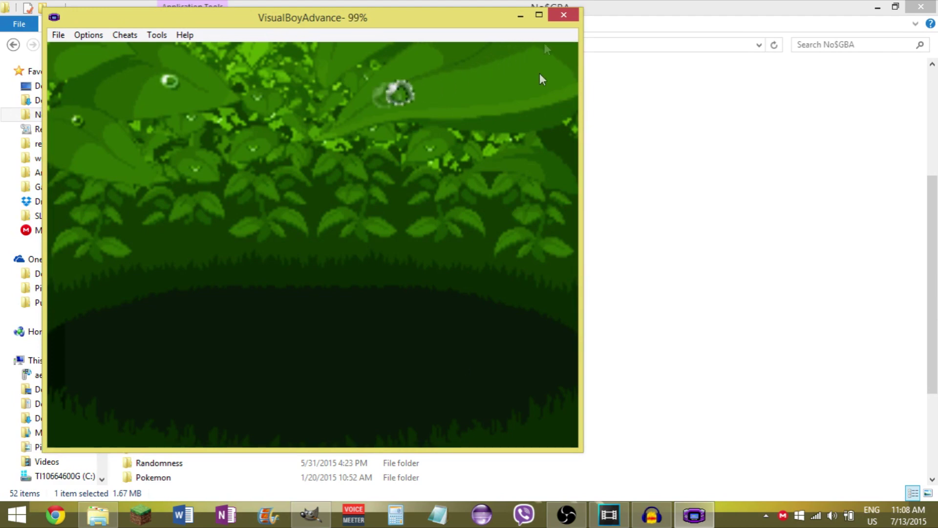
pyautogui.click(564, 15)
pyautogui.click(631, 312)
# Launch NO$GBA.EXE and load the ROM Pokemon Platinum.nds
pyautogui.scroll(3, 631, 318)
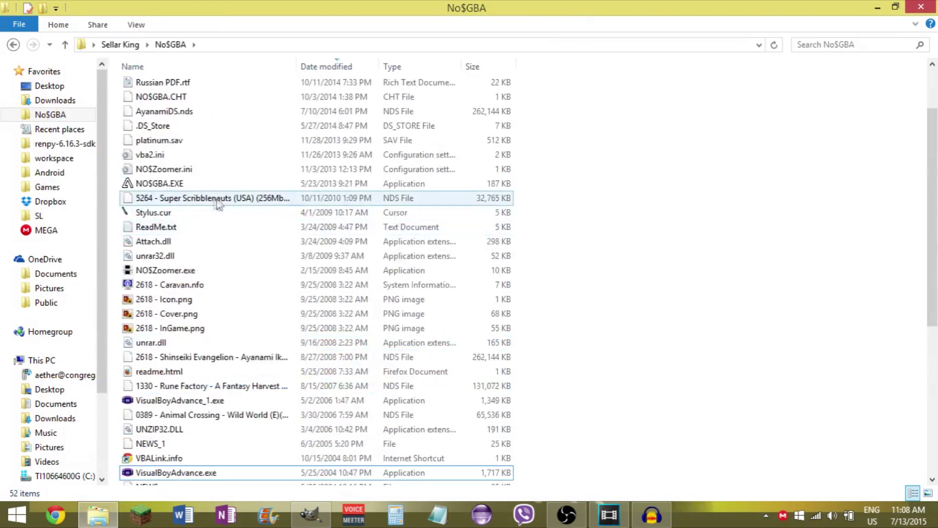
pyautogui.doubleClick(213, 183)
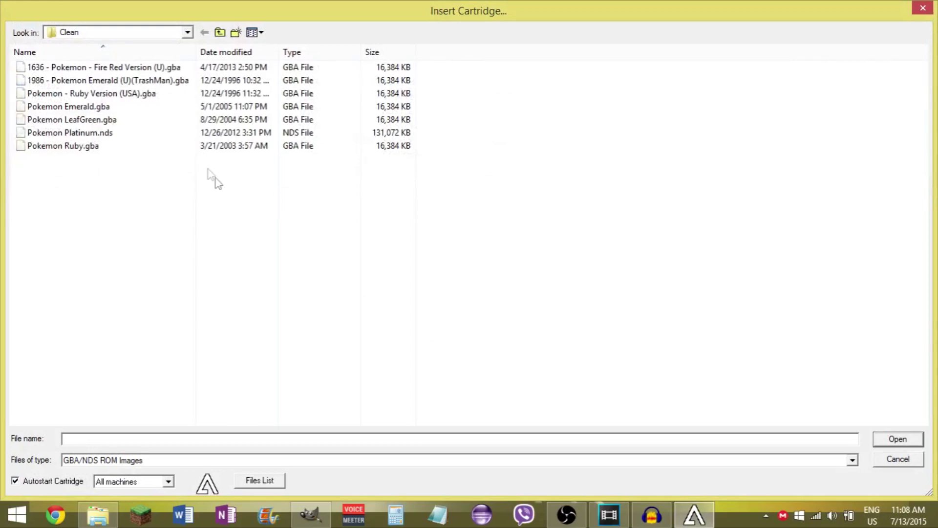
pyautogui.doubleClick(159, 132)
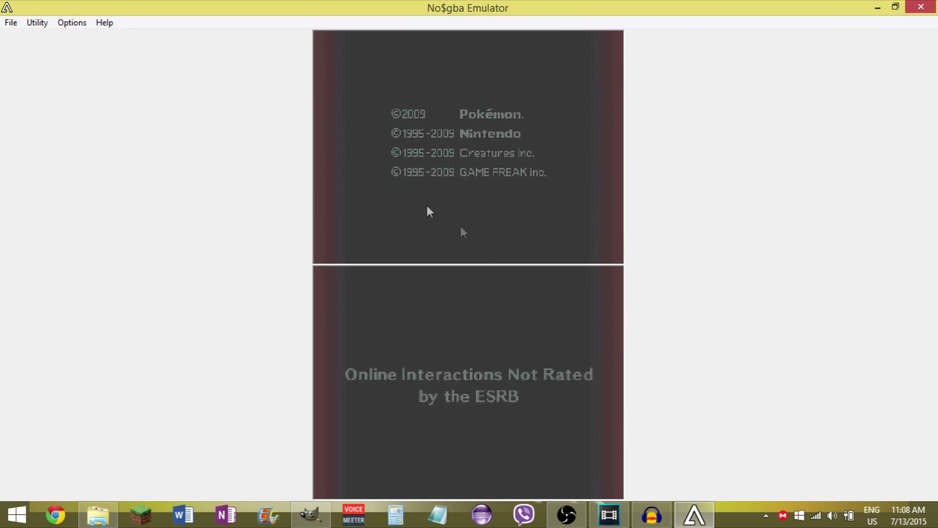
# View the Controls Setup of the No$gba emulator and close the emulator
pyautogui.click(65, 24)
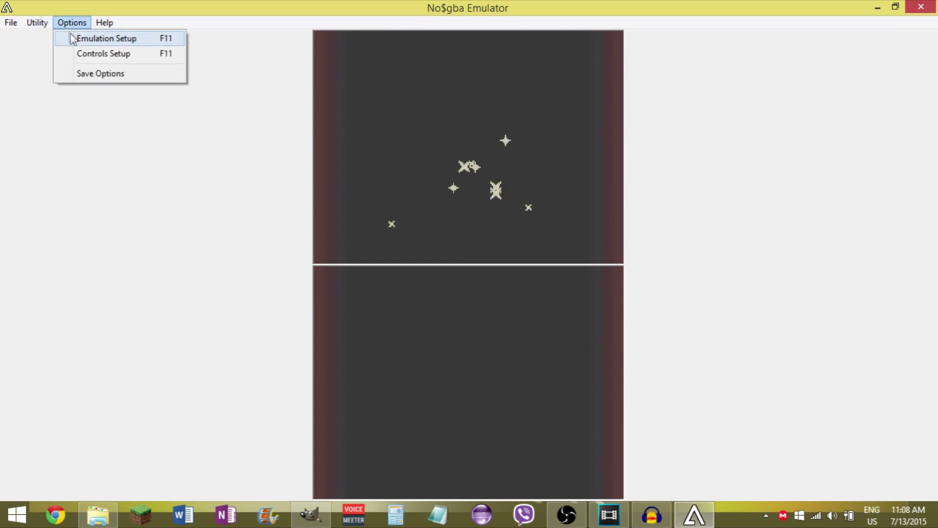
pyautogui.click(82, 54)
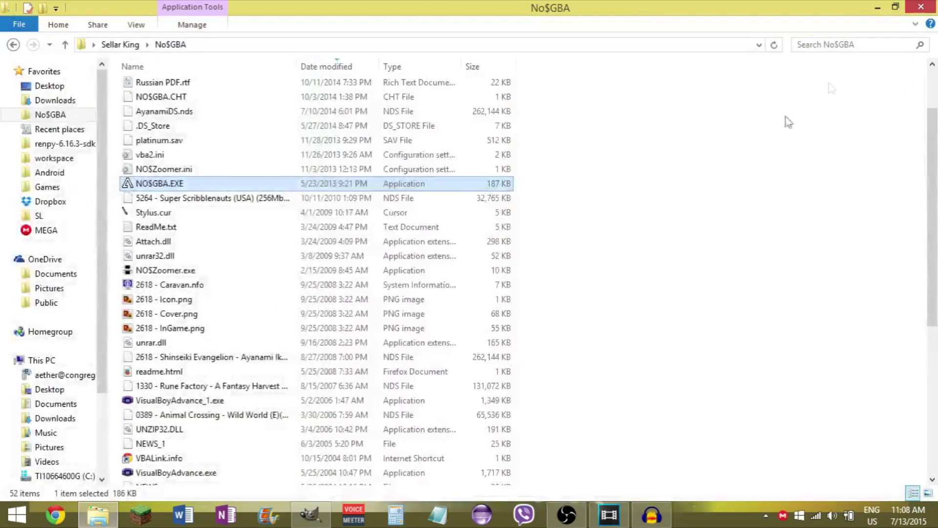
# Reopen VisualBoyAdvance.exe, view its joypad configuration options and close the emulator
pyautogui.doubleClick(229, 472)
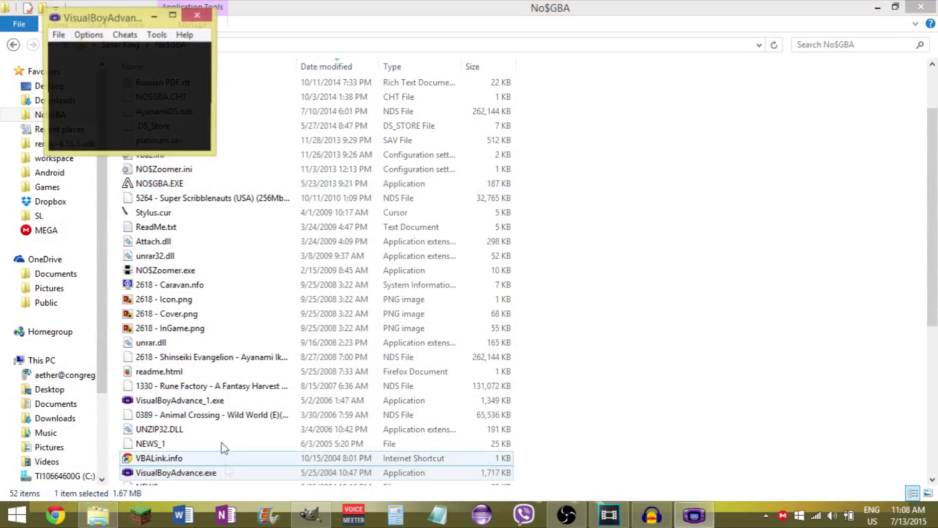
pyautogui.click(124, 35)
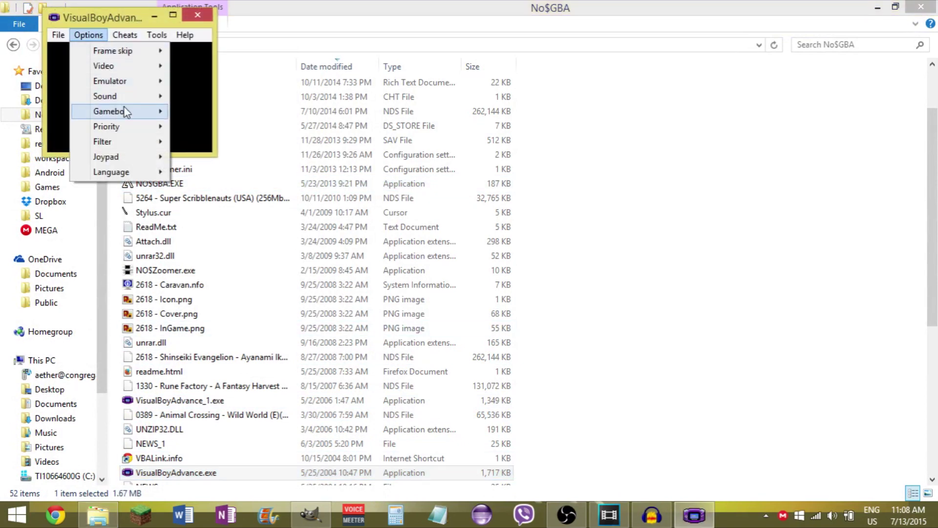
pyautogui.moveTo(130, 157)
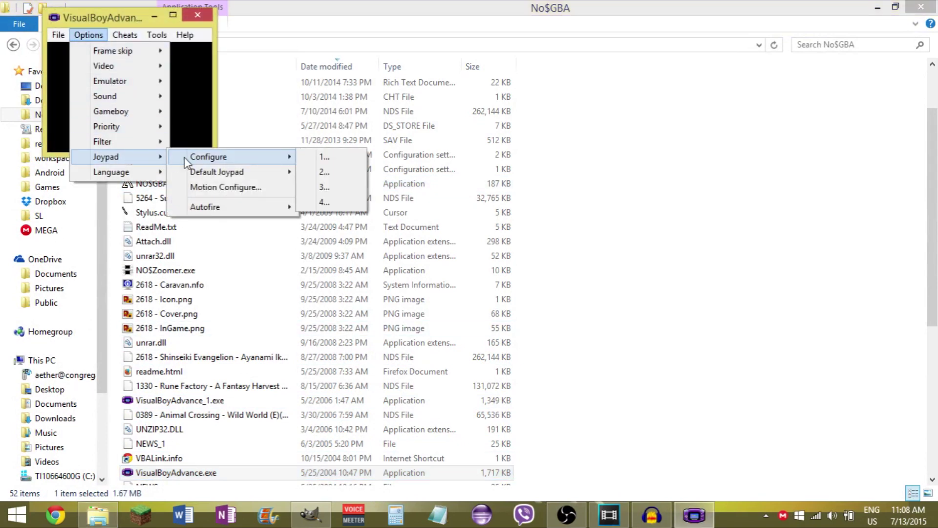
pyautogui.click(209, 14)
# Open the DESMUME folder inside No$GBA and launch DeSmuME.exe
pyautogui.scroll(-4, 587, 318)
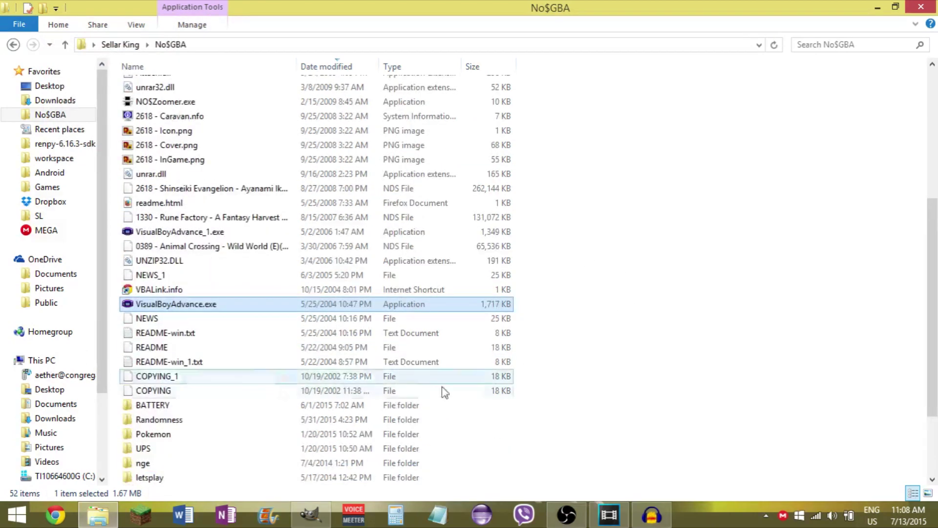
pyautogui.scroll(-2, 252, 435)
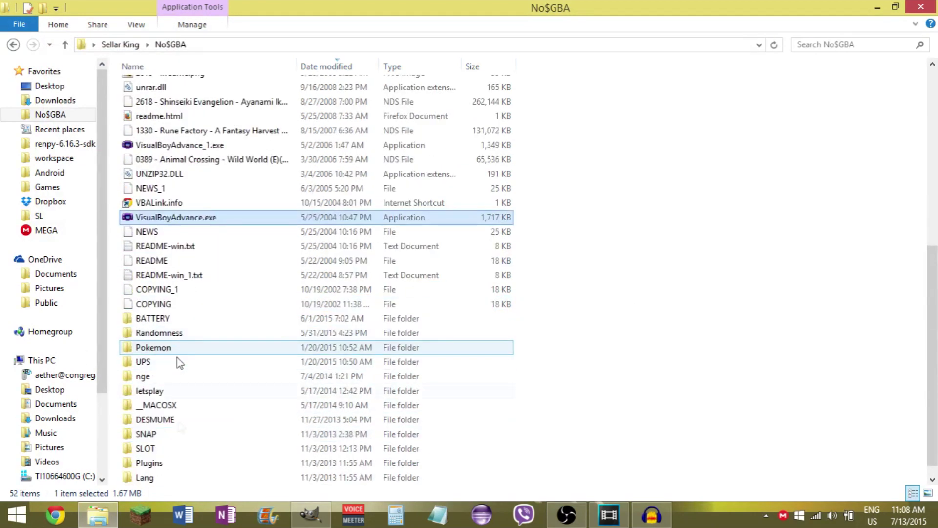
pyautogui.doubleClick(181, 423)
pyautogui.doubleClick(181, 101)
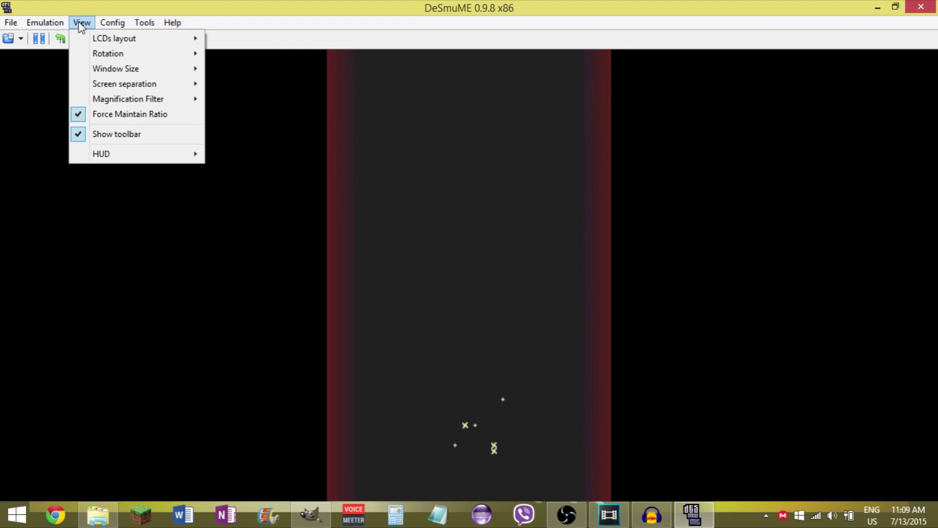
# Set the screen rotation of the running game to 90 degrees and return it to 0
pyautogui.moveTo(167, 55)
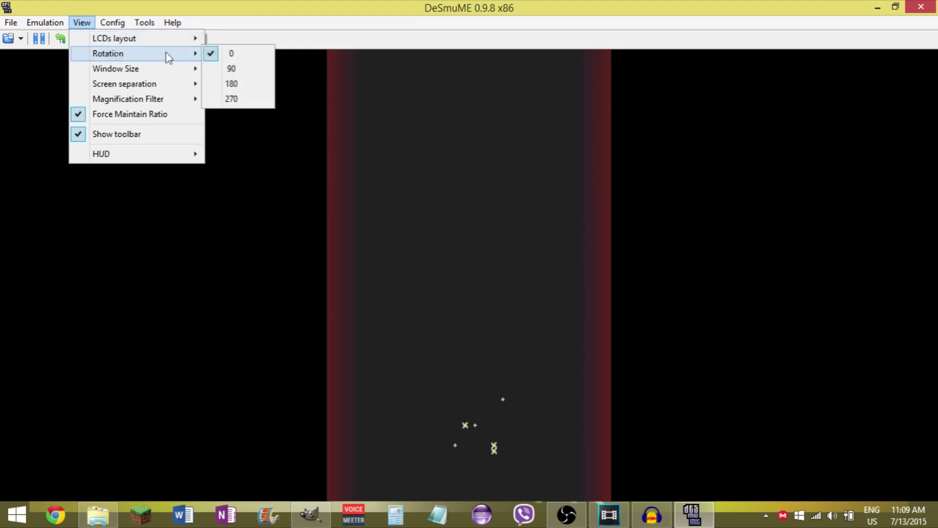
pyautogui.click(269, 67)
pyautogui.click(88, 23)
pyautogui.moveTo(109, 25)
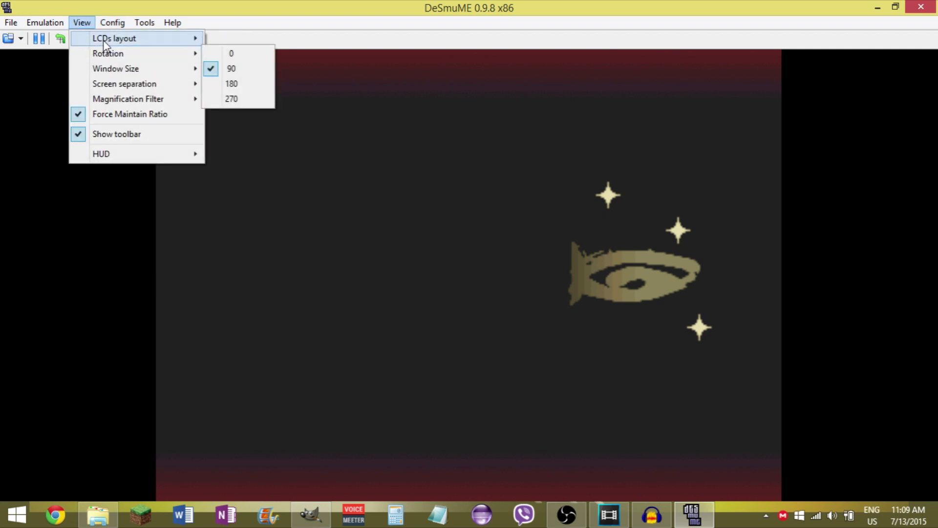
pyautogui.moveTo(182, 57)
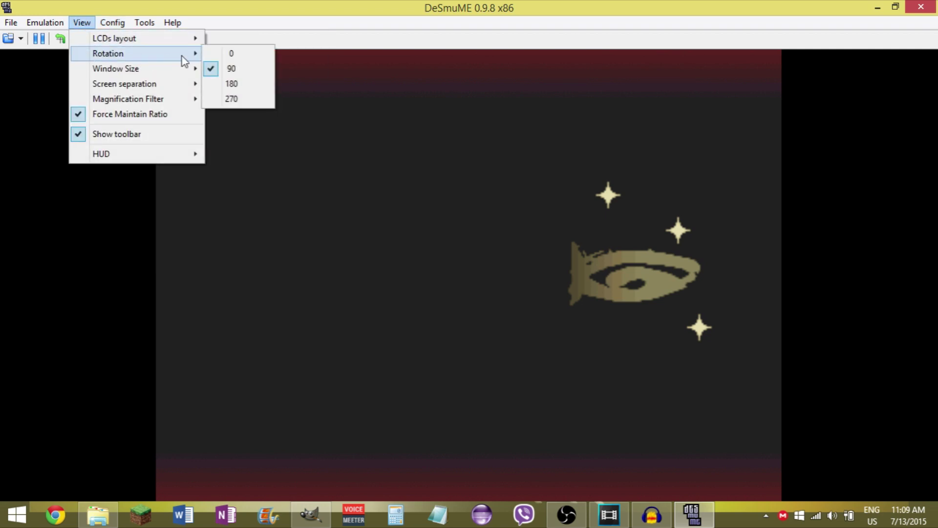
pyautogui.click(221, 55)
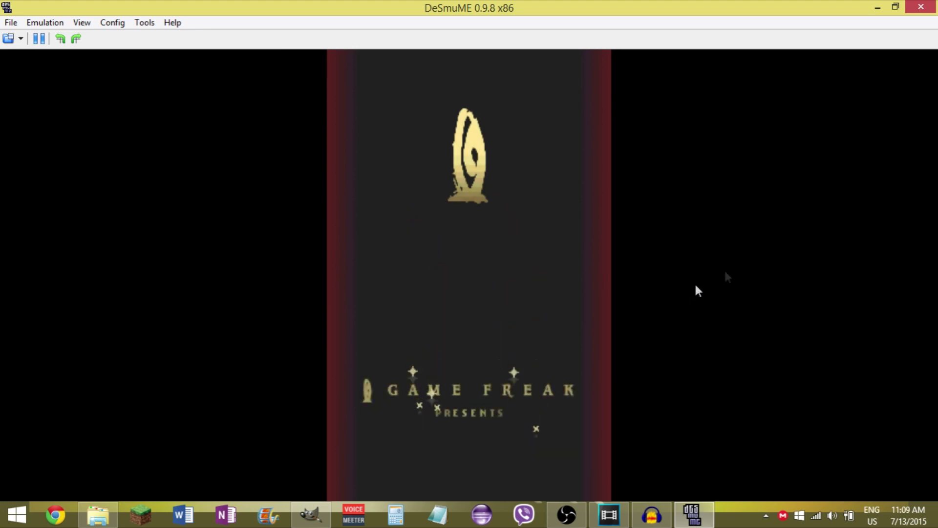
# Close the DeSmuME emulator and go back to the No$GBA folder in File Explorer
pyautogui.click(921, 6)
pyautogui.click(712, 262)
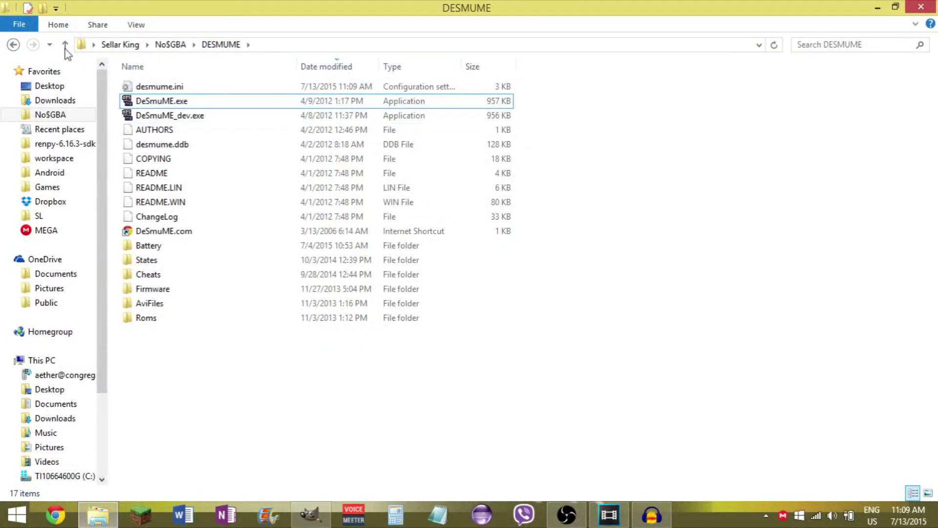
pyautogui.click(170, 44)
# Open the Clean folder inside the Pokemon folder of No$GBA
pyautogui.scroll(8, 705, 248)
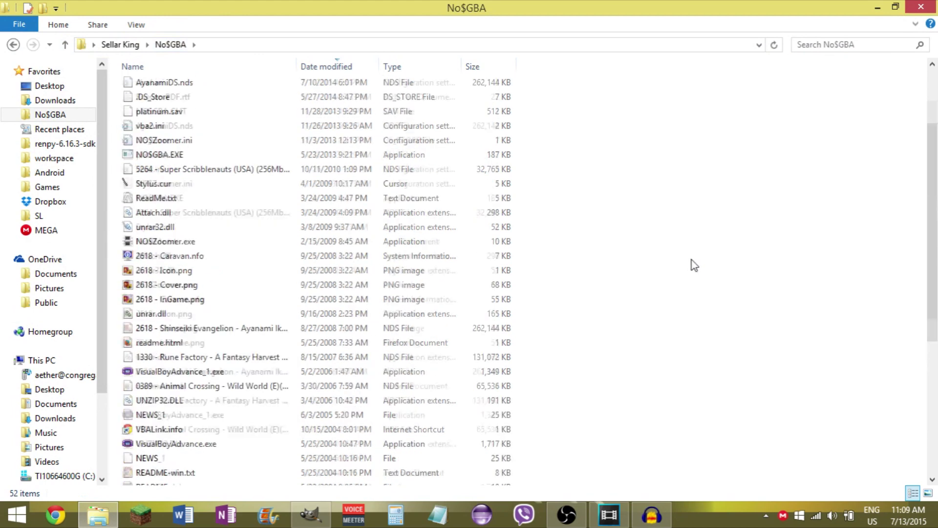
pyautogui.scroll(-5, 692, 264)
pyautogui.scroll(-3, 689, 259)
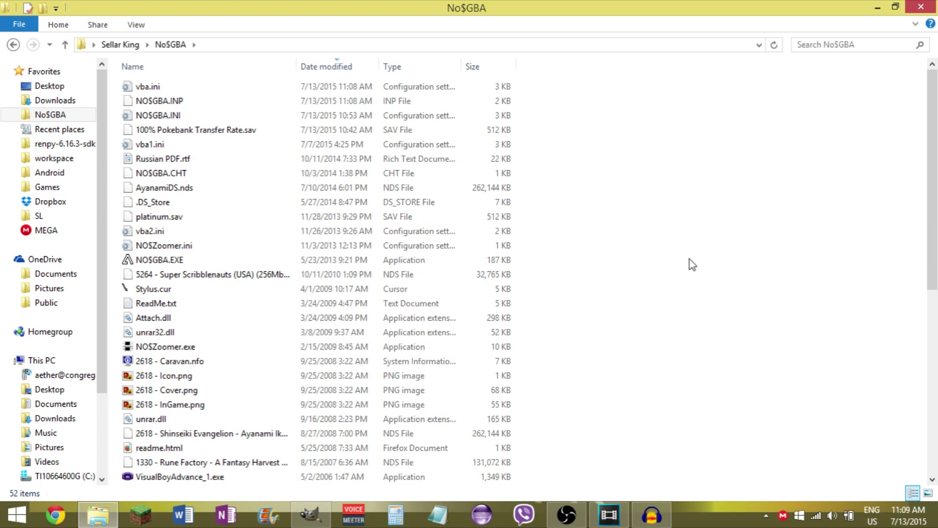
pyautogui.scroll(-8, 692, 264)
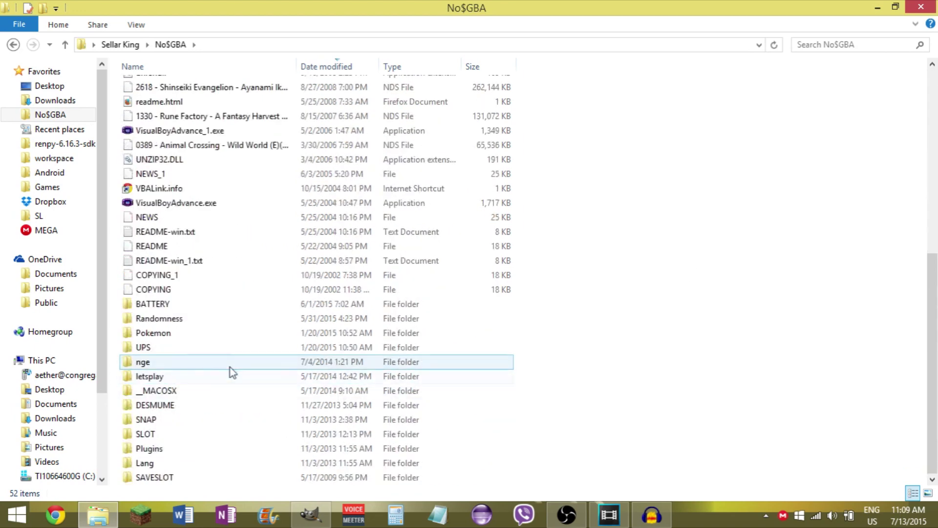
pyautogui.doubleClick(222, 336)
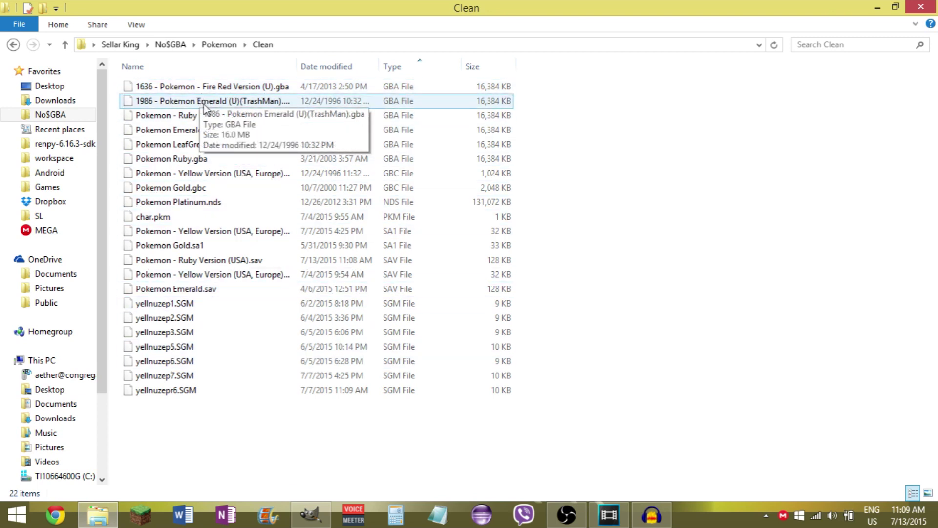
# Select the 1986 - Pokemon Emerald ROM, widen the Name column to fit the full file names, and clear the selection
pyautogui.click(264, 101)
pyautogui.moveTo(298, 63); pyautogui.dragTo(362, 63)
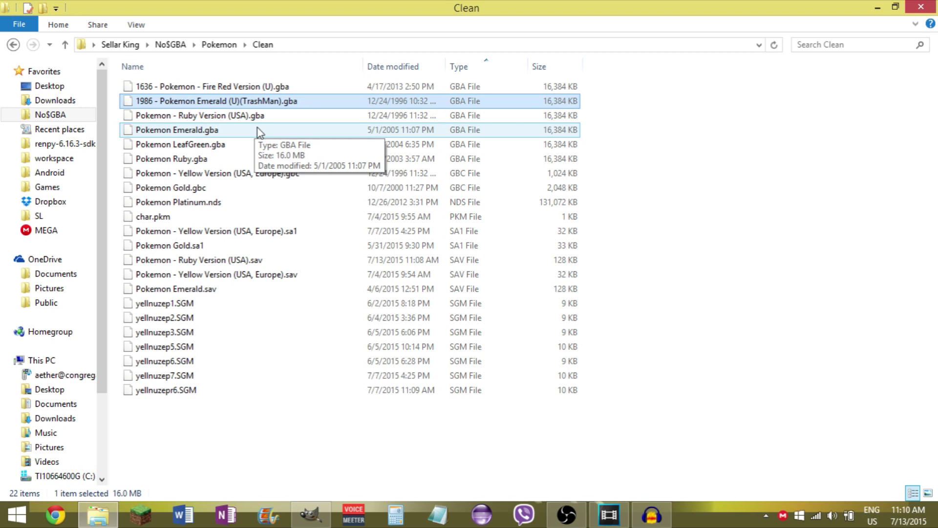
pyautogui.click(186, 447)
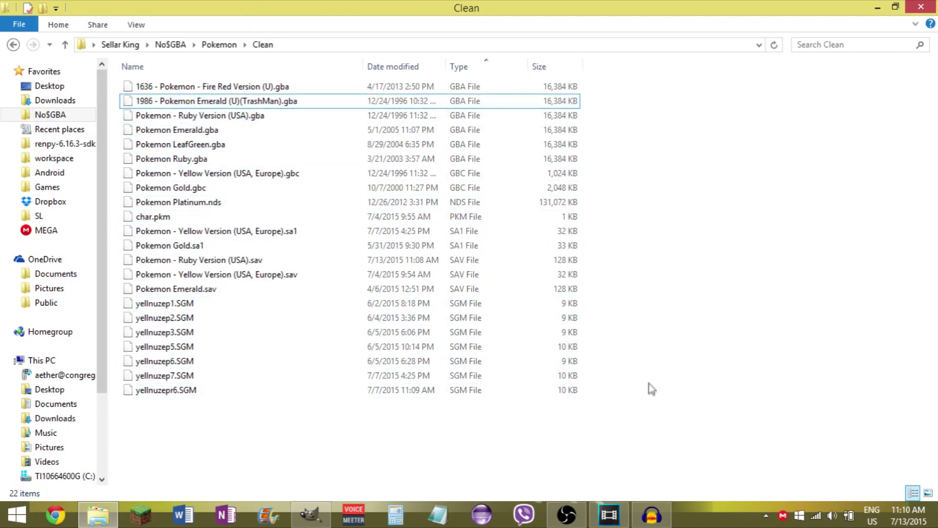
pyautogui.moveTo(649, 383); pyautogui.dragTo(635, 419)
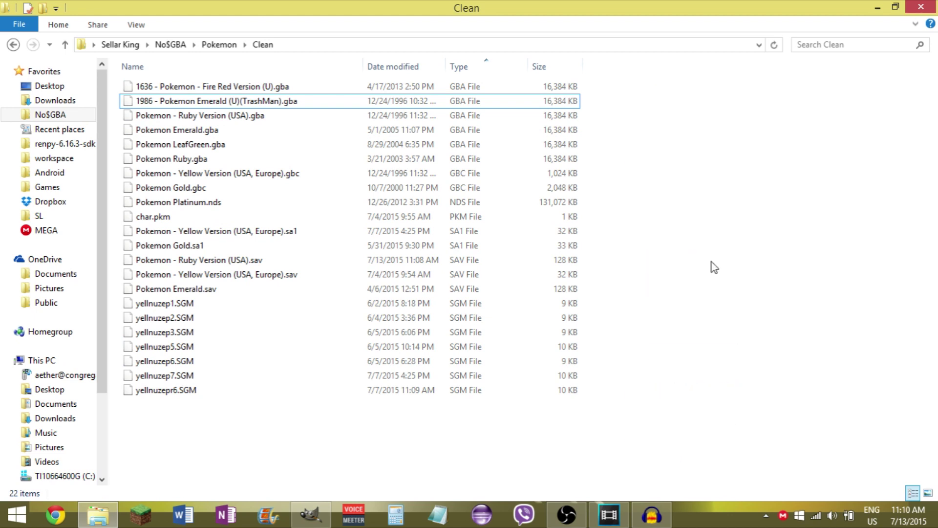